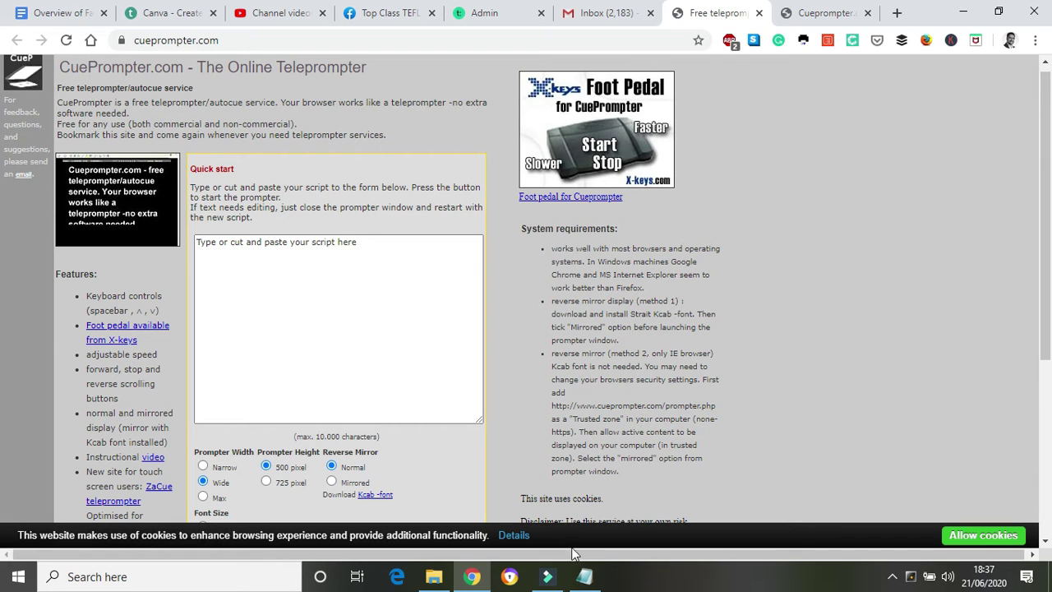
# - Delete all the placeholder text from the script box
pyautogui.click(585, 576)
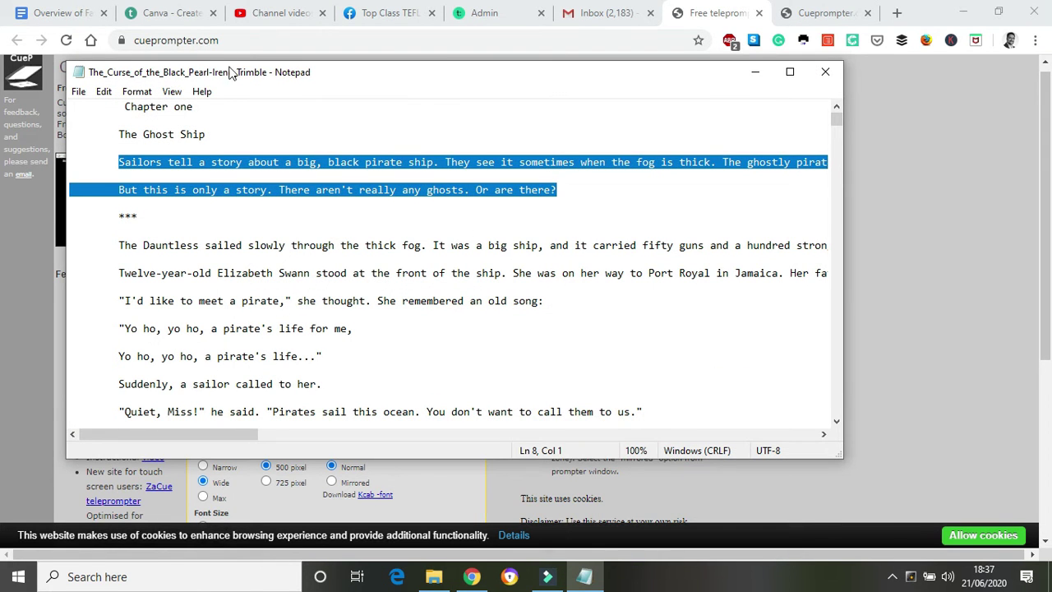
pyautogui.click(755, 72)
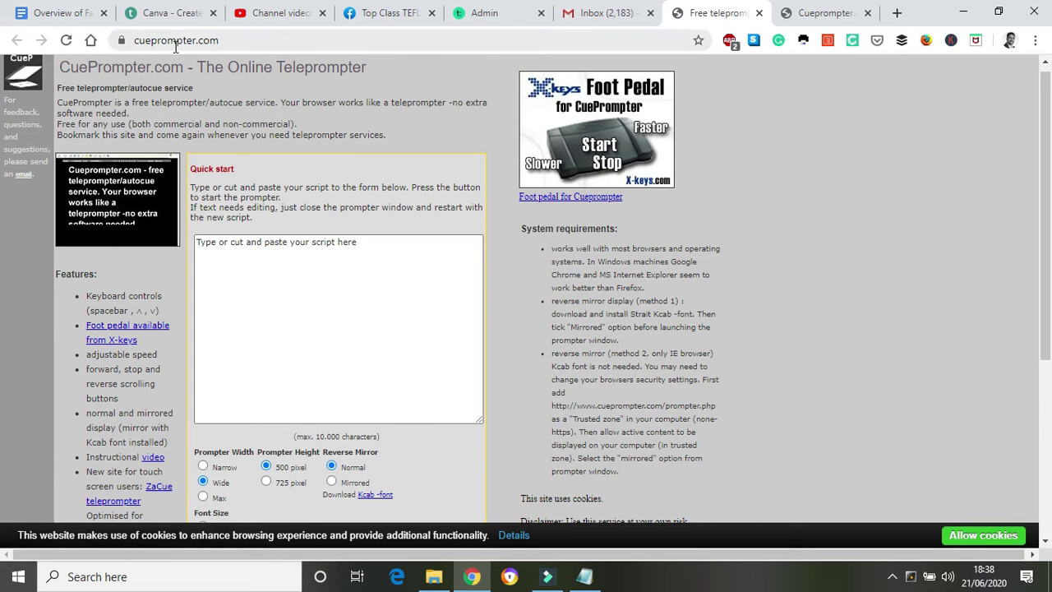
pyautogui.click(367, 246)
pyautogui.click(368, 245)
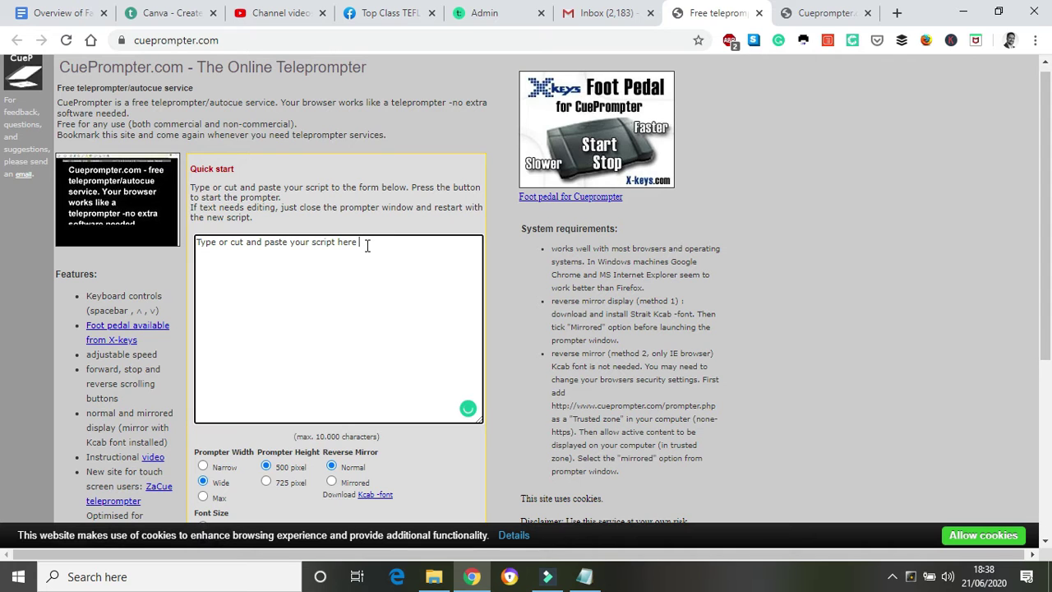
pyautogui.press('BackSpace')
pyautogui.press('BackSpace')
pyautogui.press('BackSpace')
pyautogui.press('BackSpace')
pyautogui.press('BackSpace')
pyautogui.press('BackSpace')
pyautogui.press('BackSpace')
pyautogui.press('BackSpace')
pyautogui.press('BackSpace')
pyautogui.press('BackSpace')
pyautogui.press('BackSpace')
pyautogui.press('BackSpace')
pyautogui.press('BackSpace')
pyautogui.press('BackSpace')
pyautogui.press('BackSpace')
pyautogui.press('BackSpace')
pyautogui.press('BackSpace')
pyautogui.press('BackSpace')
pyautogui.press('BackSpace')
pyautogui.press('BackSpace')
# - Copy the two opening paragraphs, from "Sailors tell a story" to "Or are there?", from the Notepad file into the CuePrompter script box
pyautogui.click(585, 576)
pyautogui.click(589, 217)
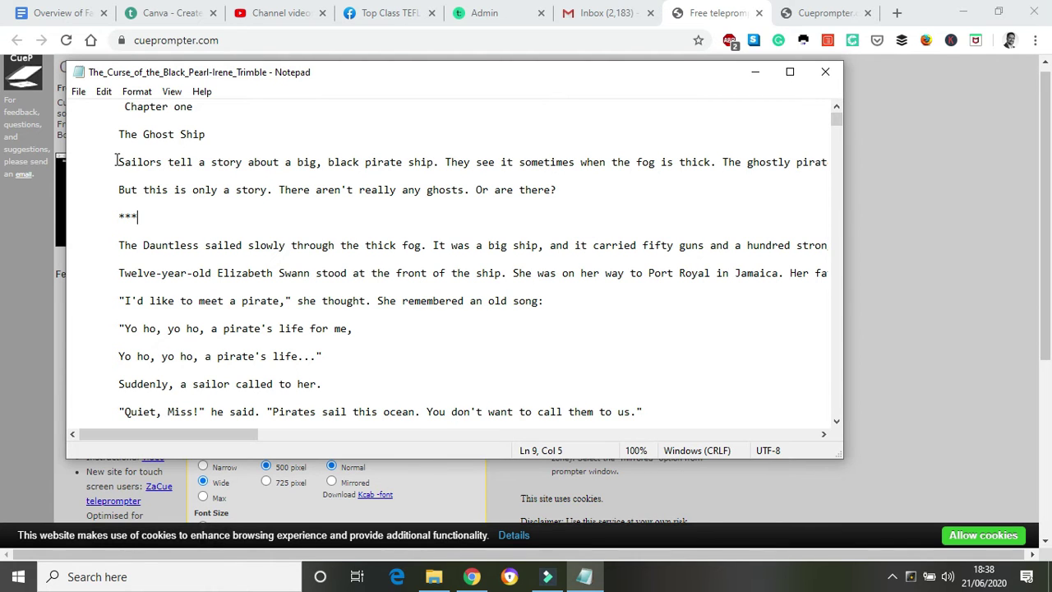
pyautogui.moveTo(116, 161); pyautogui.dragTo(121, 207)
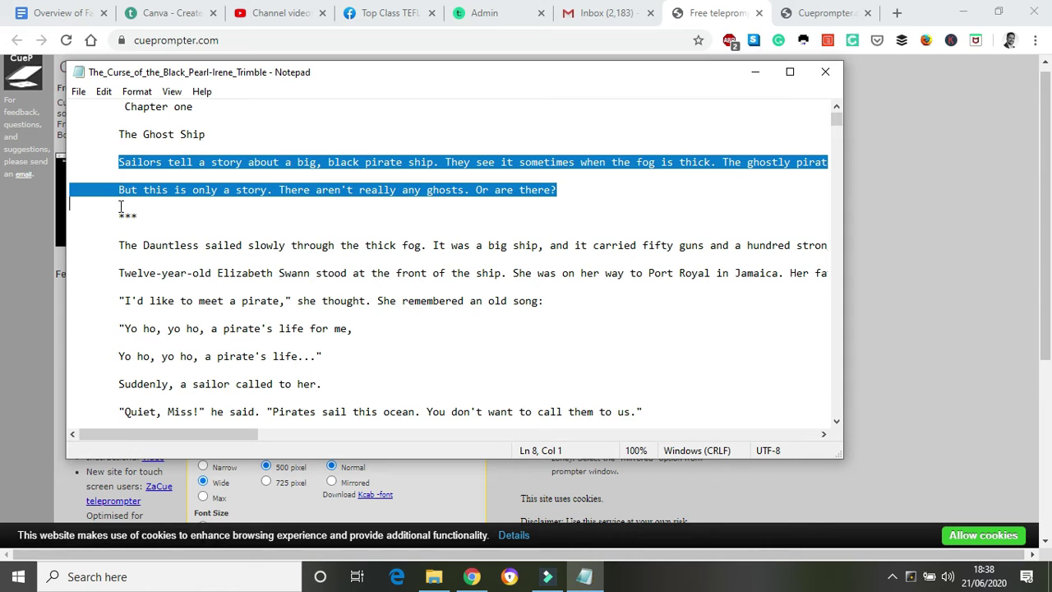
pyautogui.rightClick(296, 162)
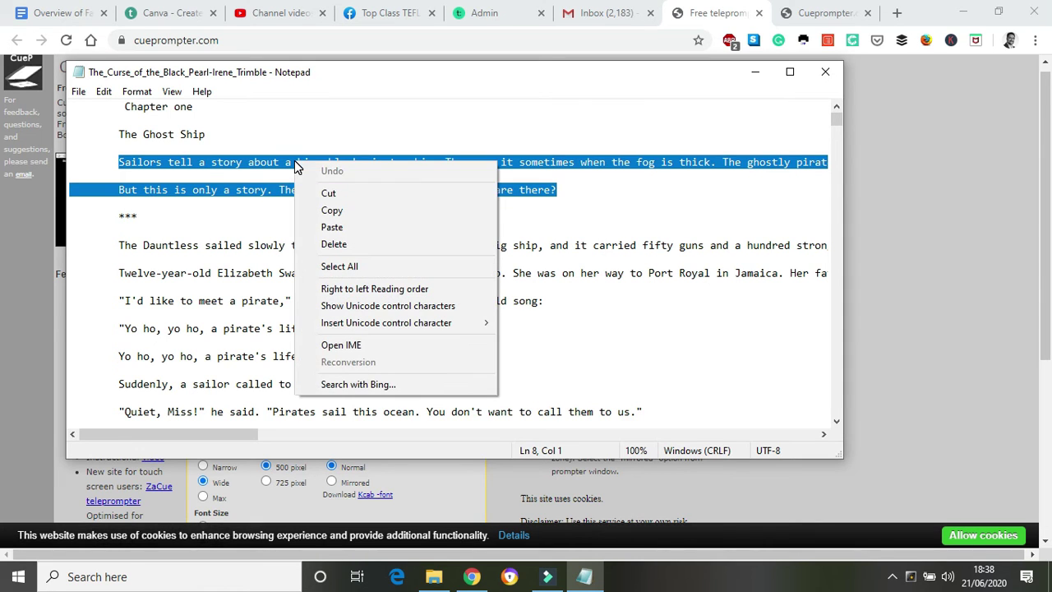
pyautogui.click(329, 212)
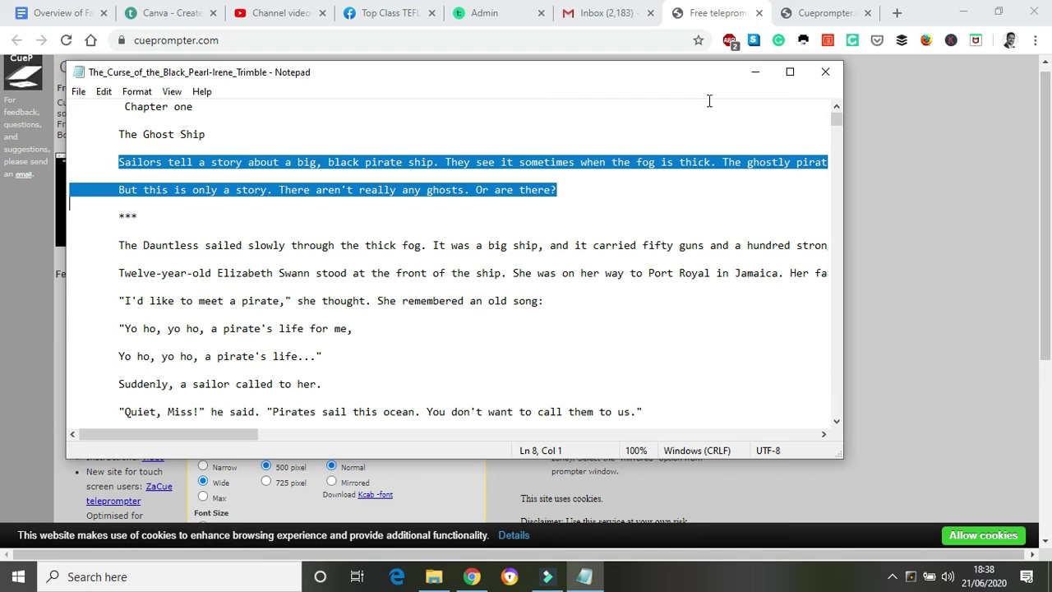
pyautogui.click(754, 79)
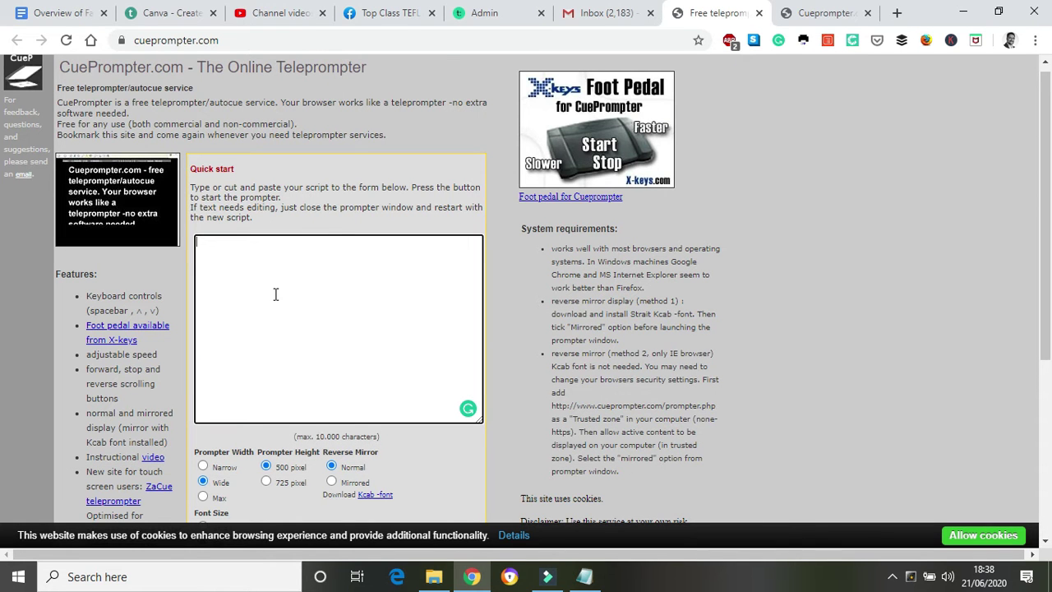
pyautogui.rightClick(276, 295)
pyautogui.click(333, 135)
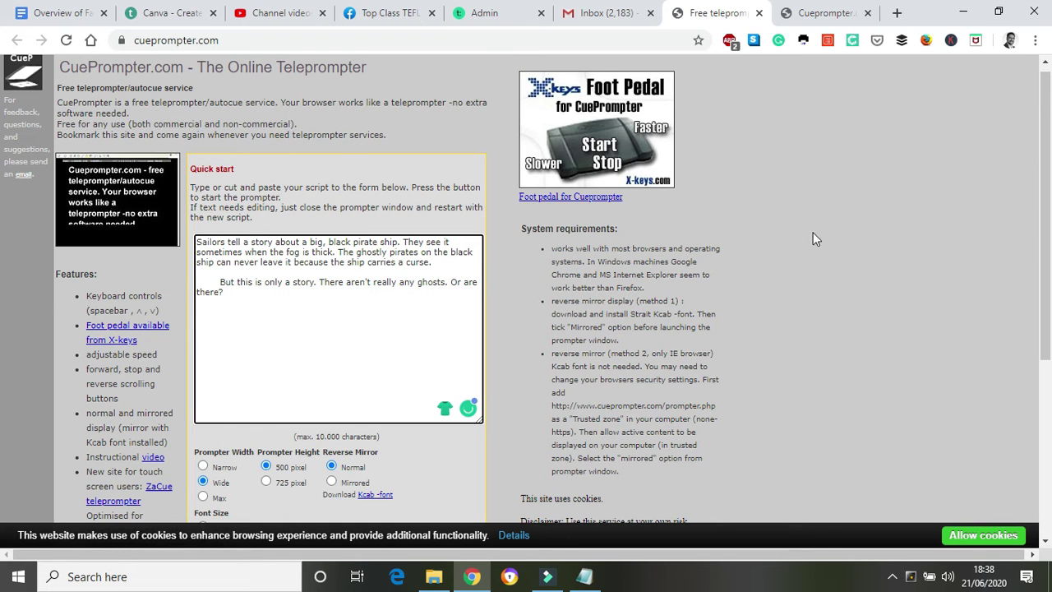
# - Start the prompter with the pasted script and scroll the text in reverse to its beginning
pyautogui.moveTo(1045, 173); pyautogui.dragTo(1042, 274)
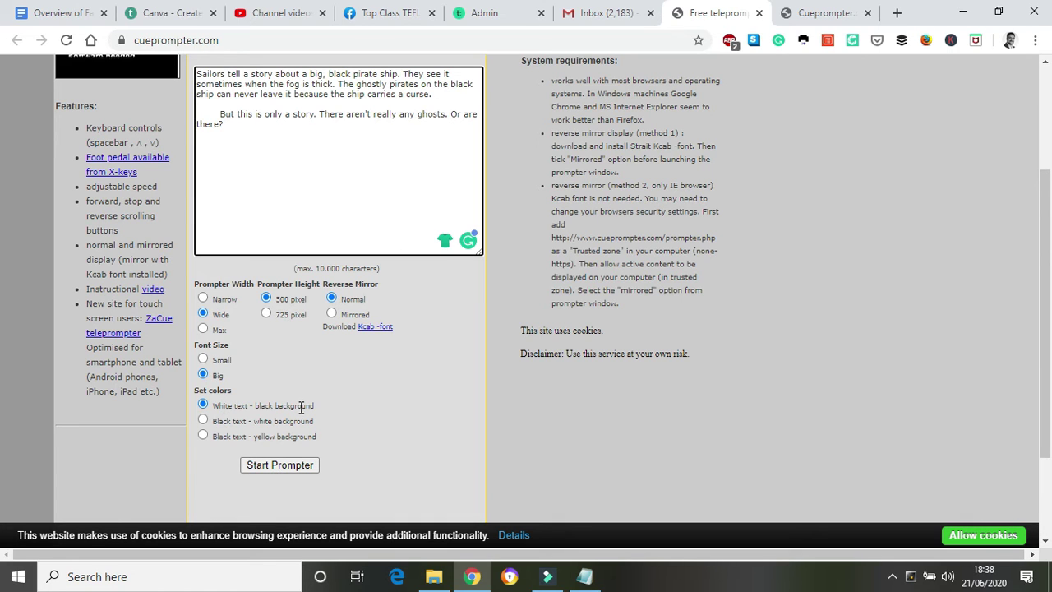
pyautogui.click(277, 467)
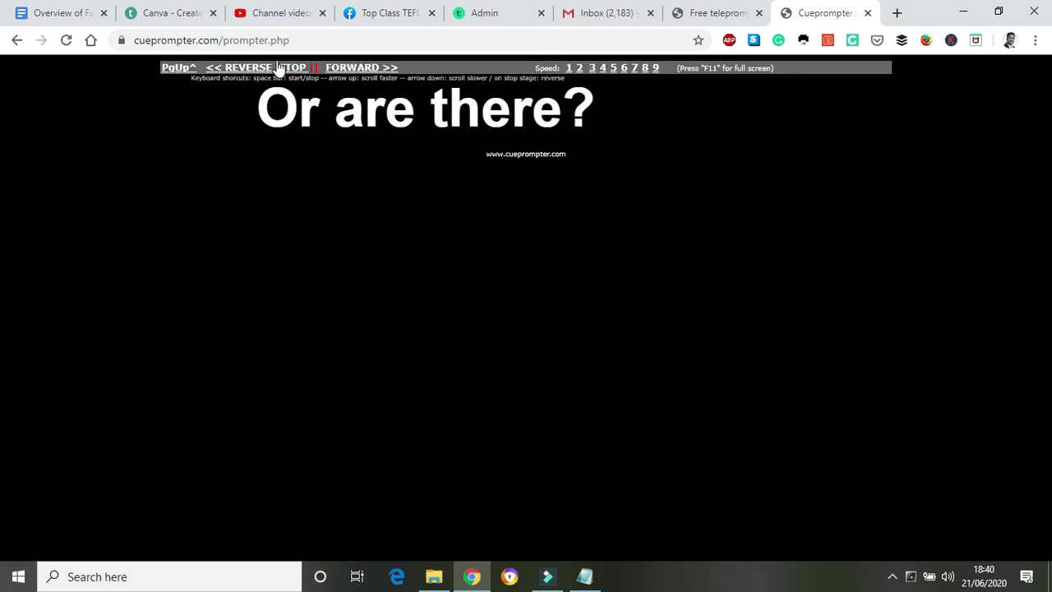
pyautogui.click(241, 72)
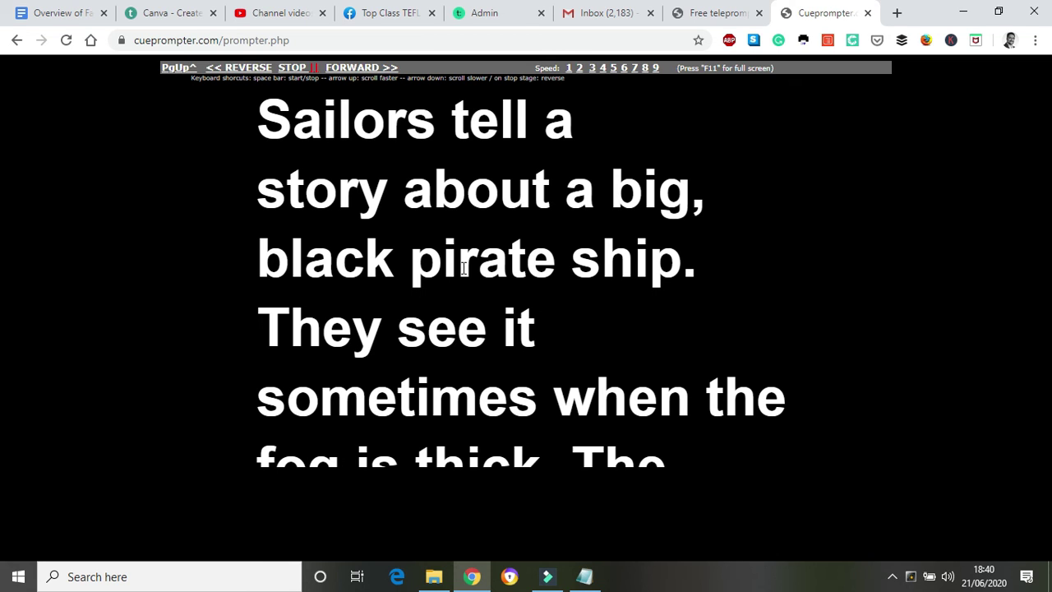
# - Close the running prompter page and return to the script form
pyautogui.click(19, 41)
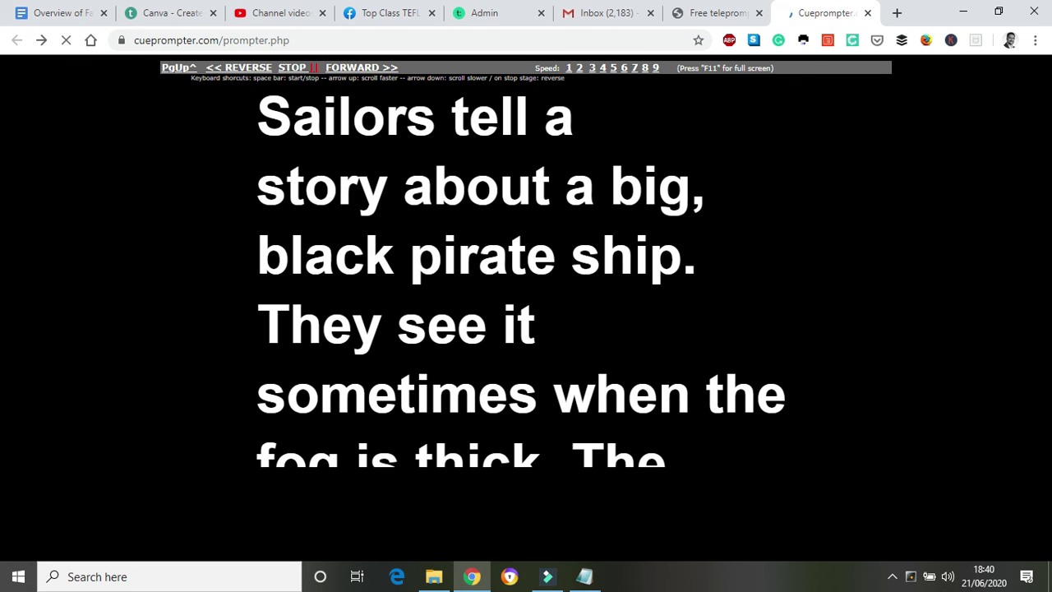
pyautogui.click(712, 11)
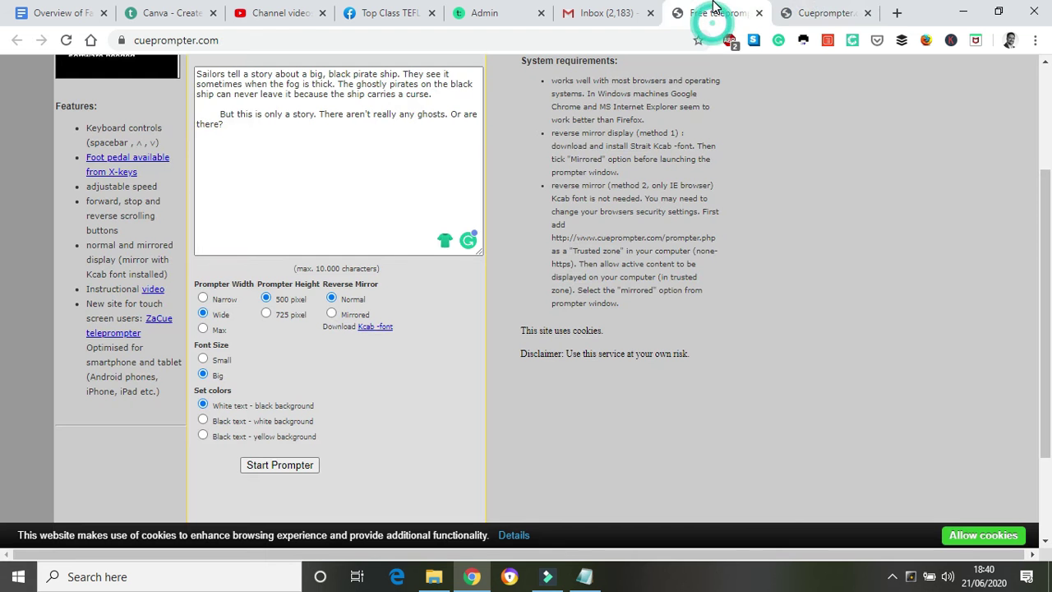
pyautogui.click(868, 13)
# - Insert "which is called the Black Pearl" after "The ghostly pirates on the black ship" in the script
pyautogui.click(280, 129)
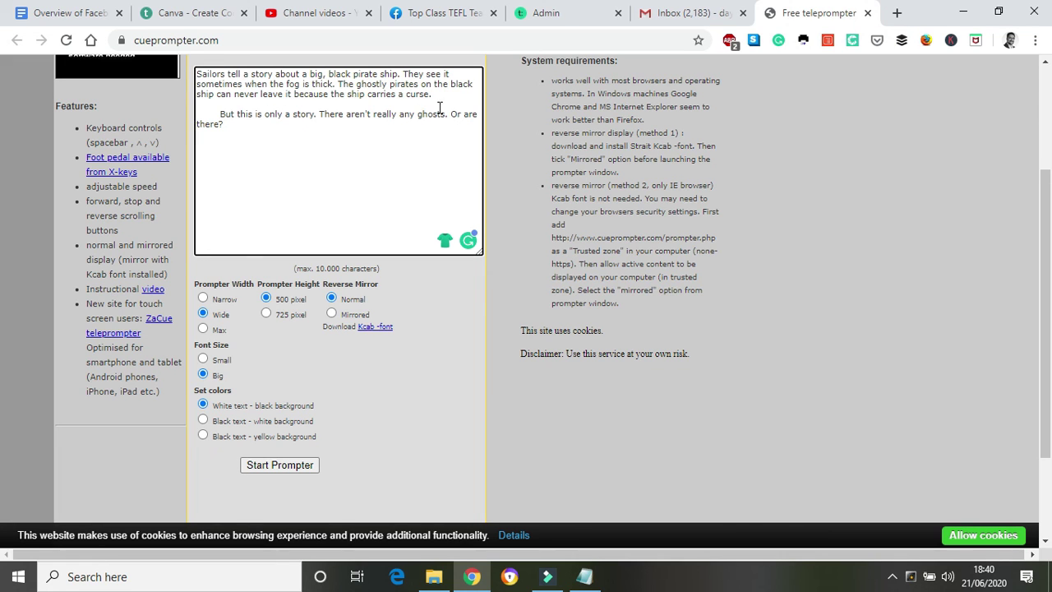
pyautogui.click(217, 94)
pyautogui.write('which ')
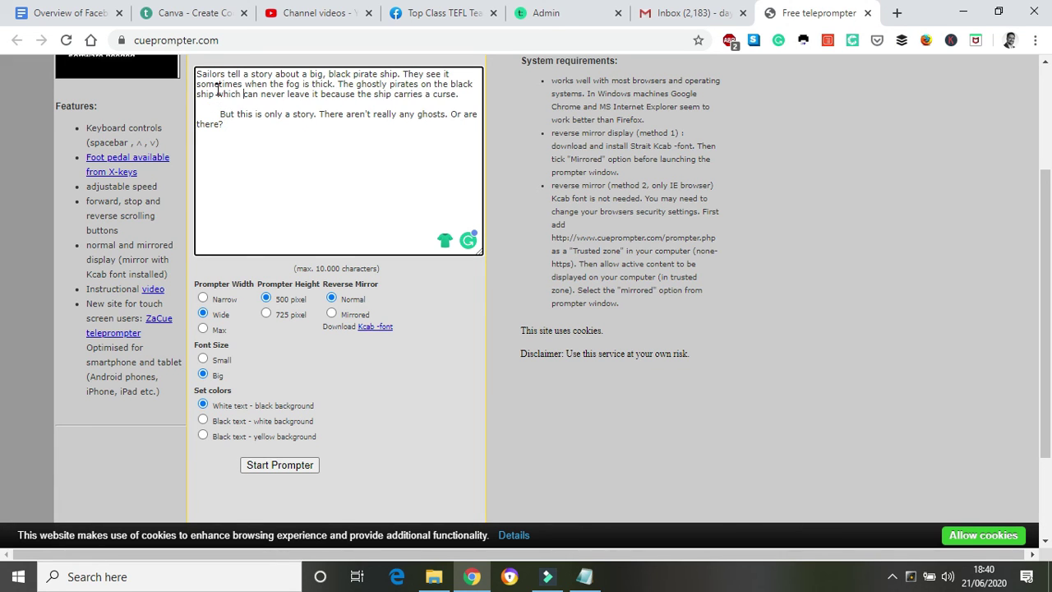
pyautogui.write('is called ')
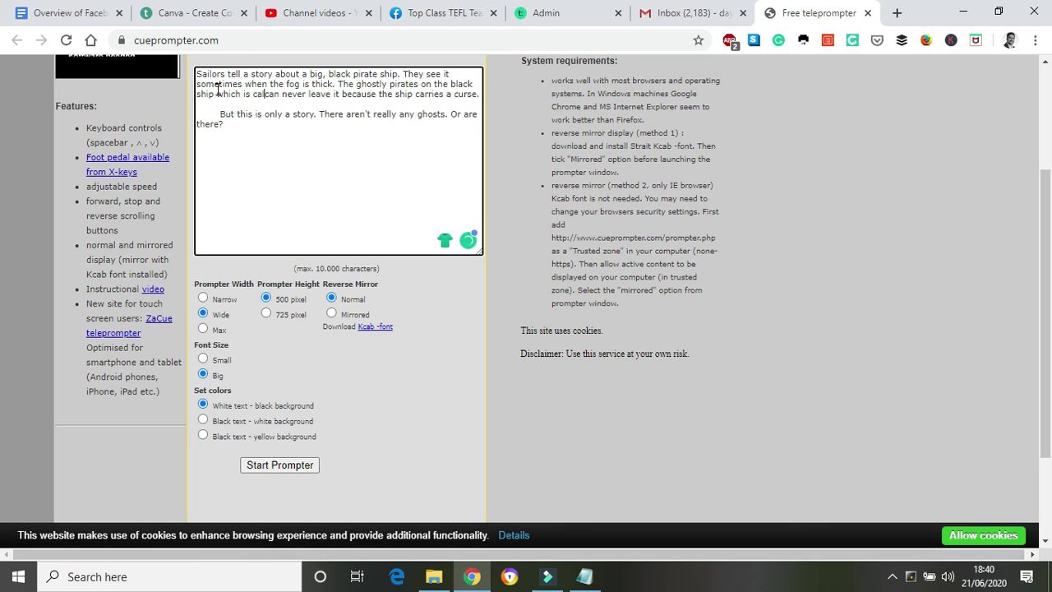
pyautogui.write('the Black')
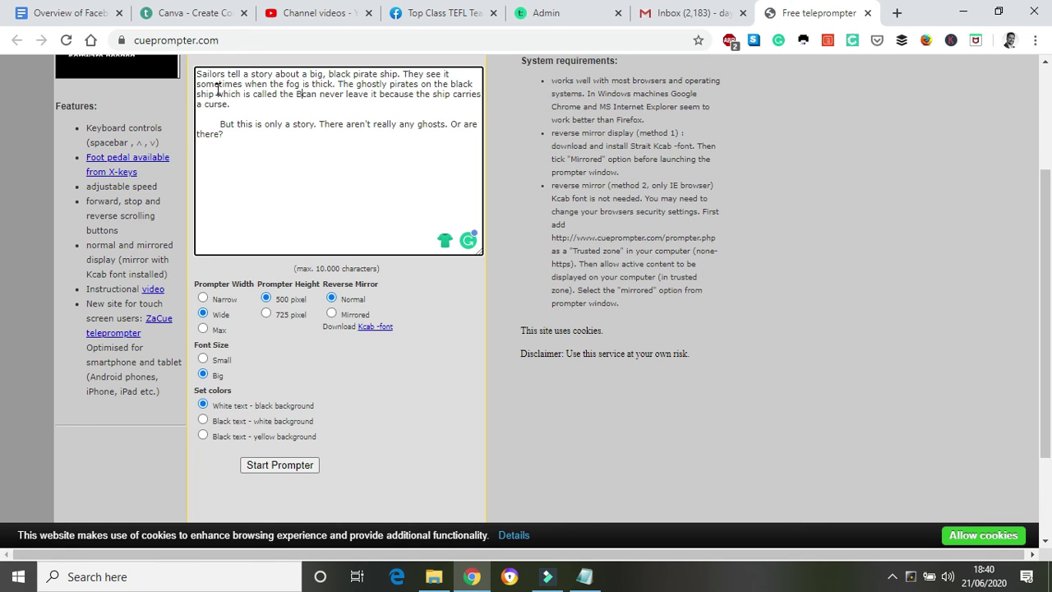
pyautogui.write(' Pearl')
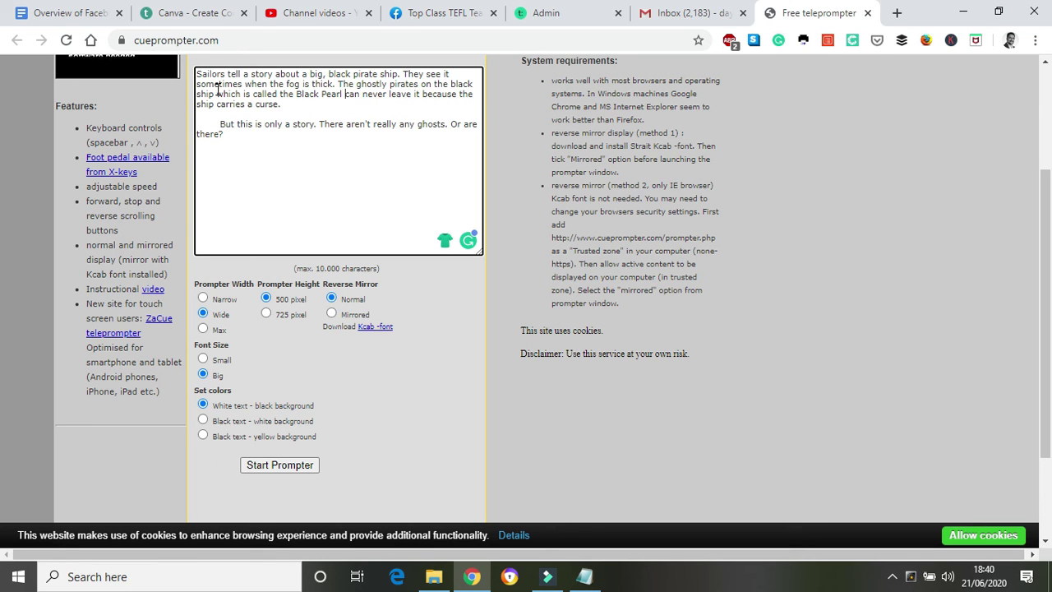
# - Enclose the clause "which is called the Black Pearl" in commas and start the prompter with the edited script
pyautogui.click(216, 92)
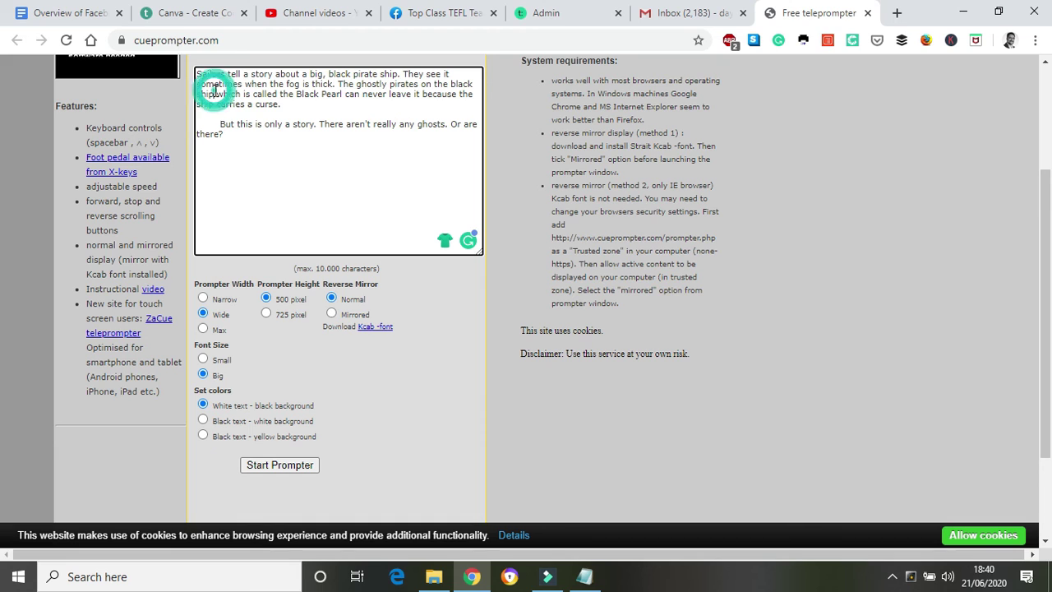
pyautogui.write(',')
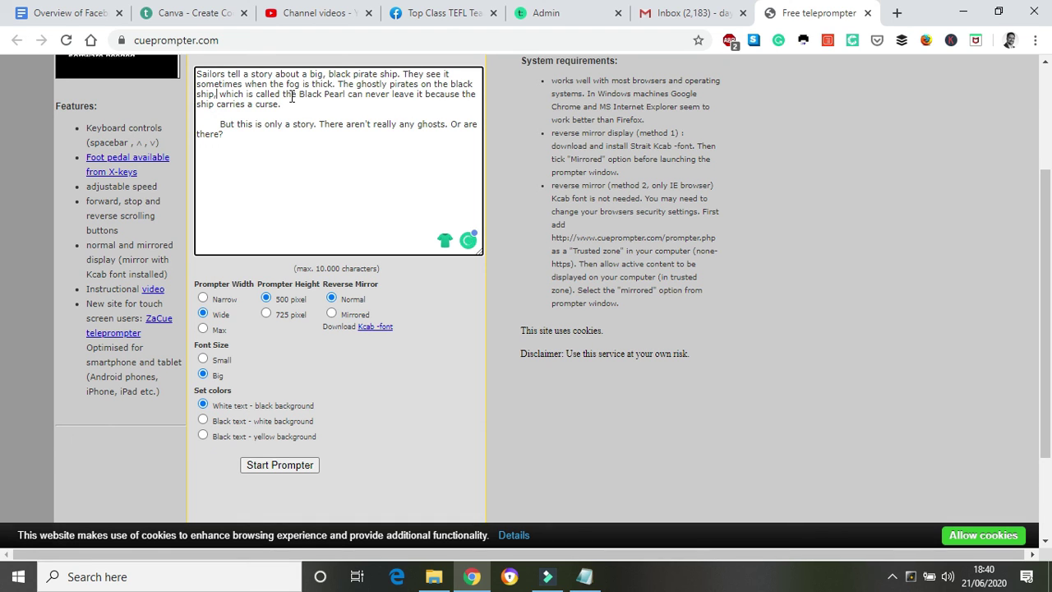
pyautogui.click(344, 93)
pyautogui.write(',')
pyautogui.click(290, 465)
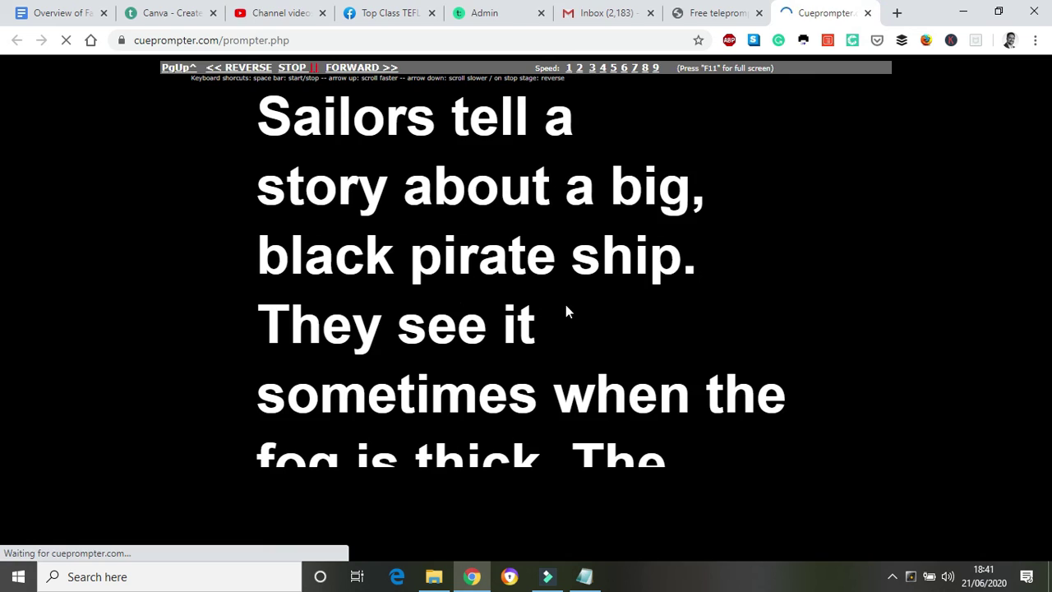
# - Close the prompter page and restart the prompter with black text on a white background
pyautogui.hotkey('ctrl', 'w')
pyautogui.click(204, 419)
pyautogui.click(269, 464)
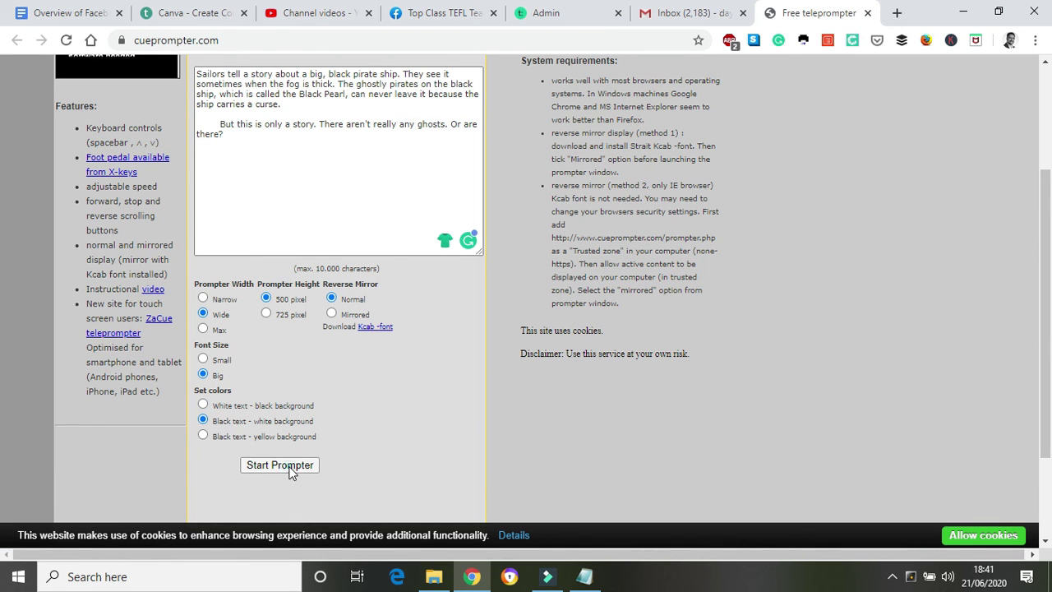